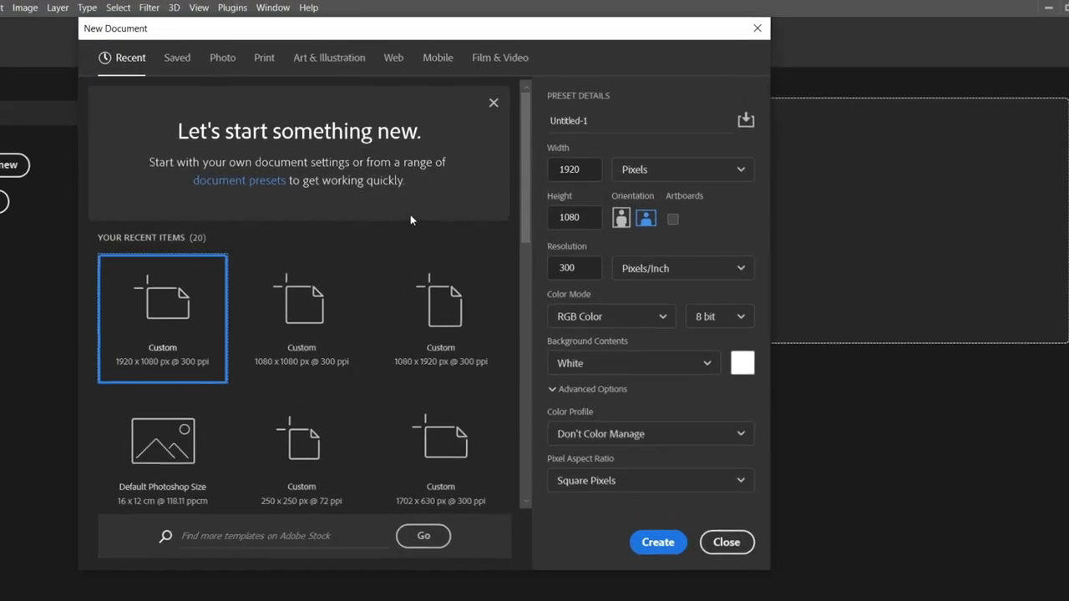
Create a new 1920×1080 px document.
double_click(564, 157)
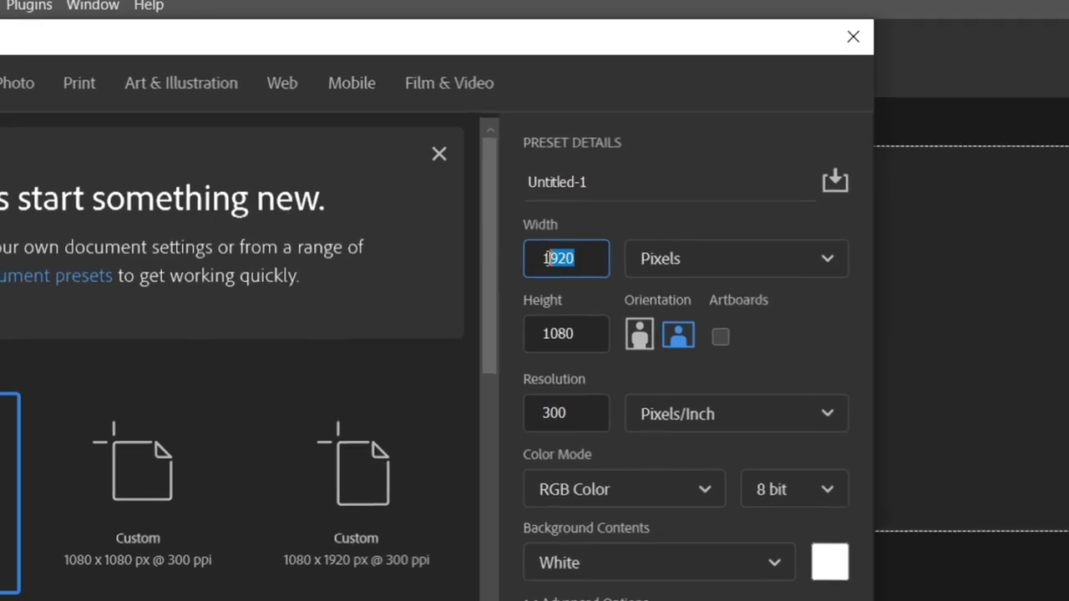
double_click(571, 278)
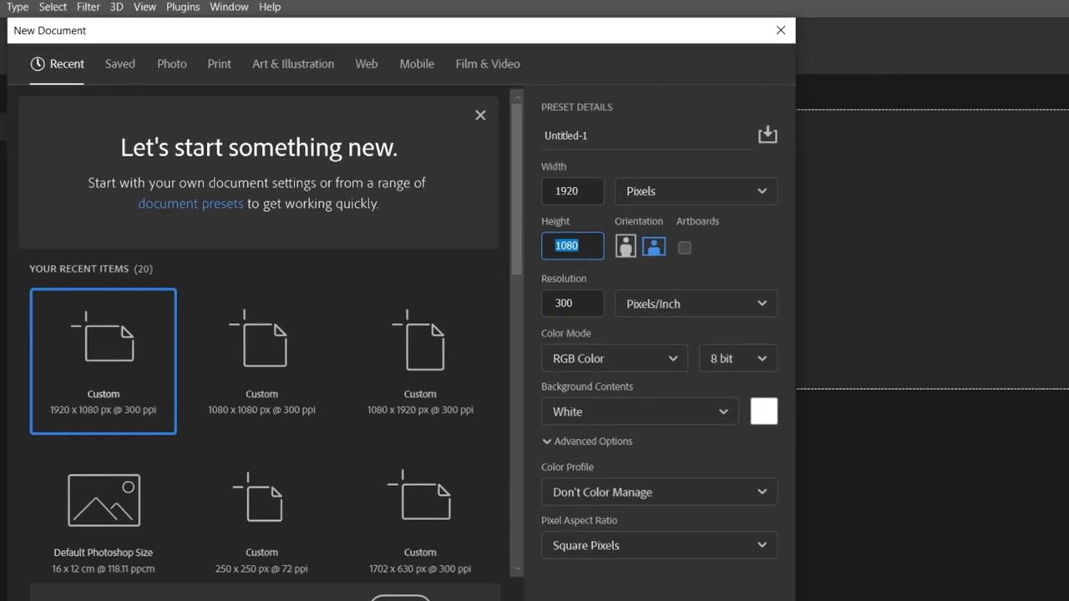
click(659, 528)
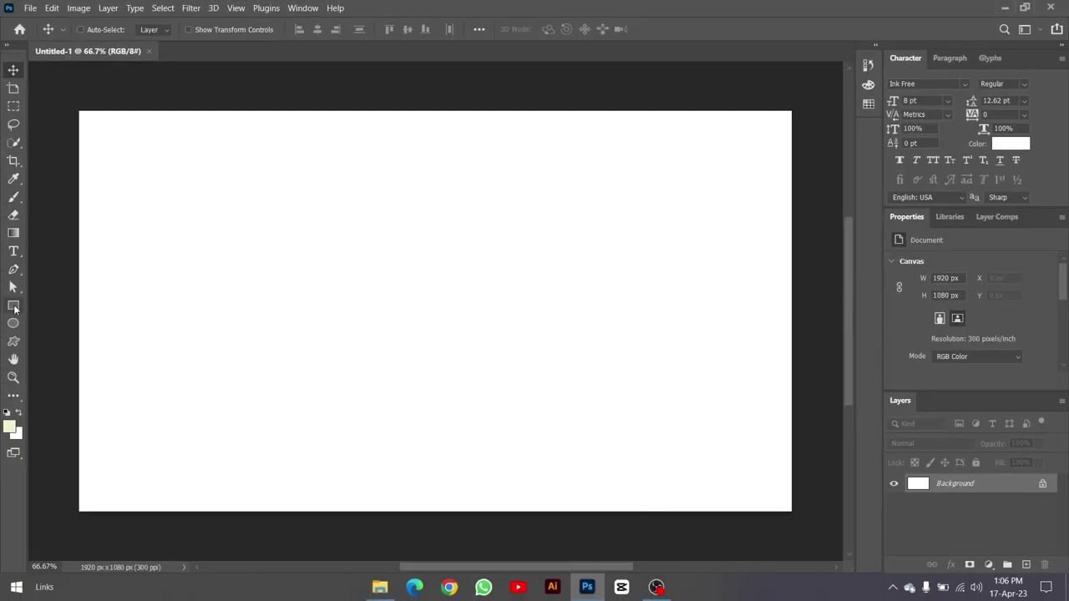
Draw a 608×1080 px lavender rectangle on the canvas.
key(u)
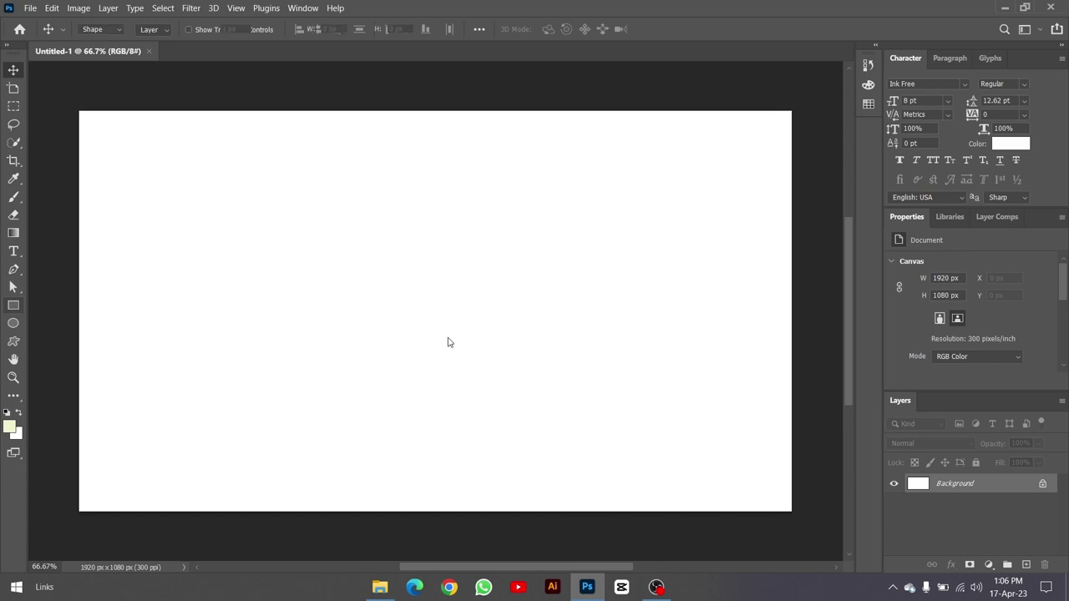
click(448, 340)
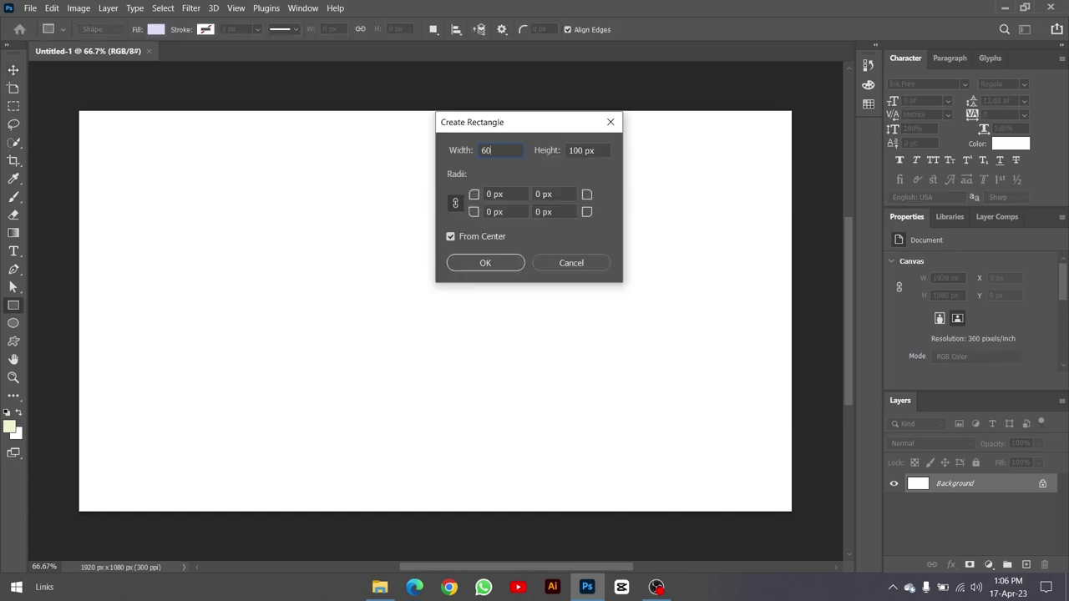
key(Tab)
text(108)
click(495, 267)
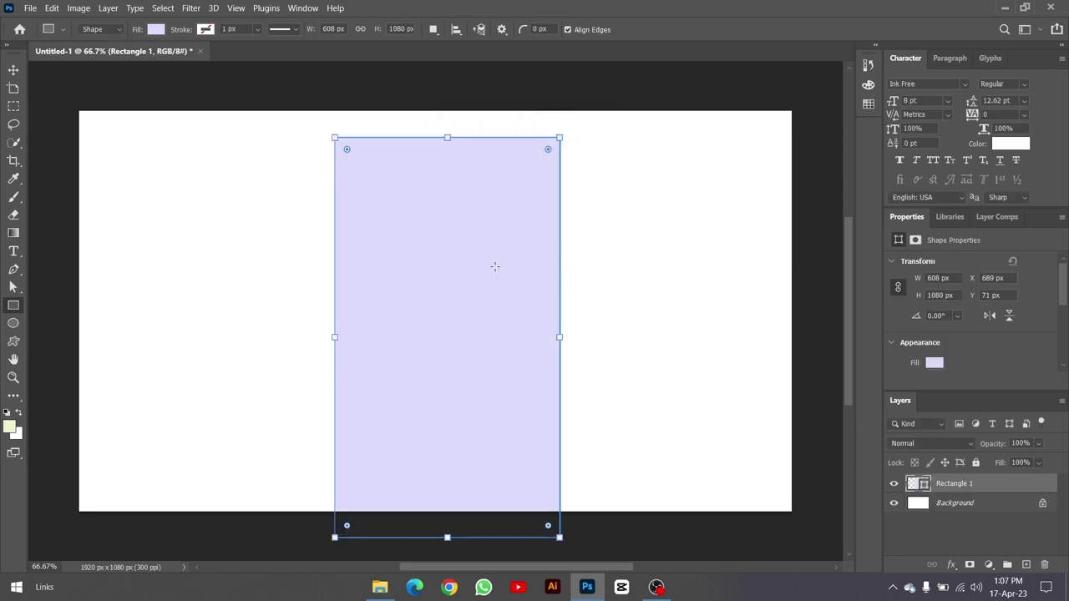
Align the rectangle to the canvas's right edge.
click(13, 70)
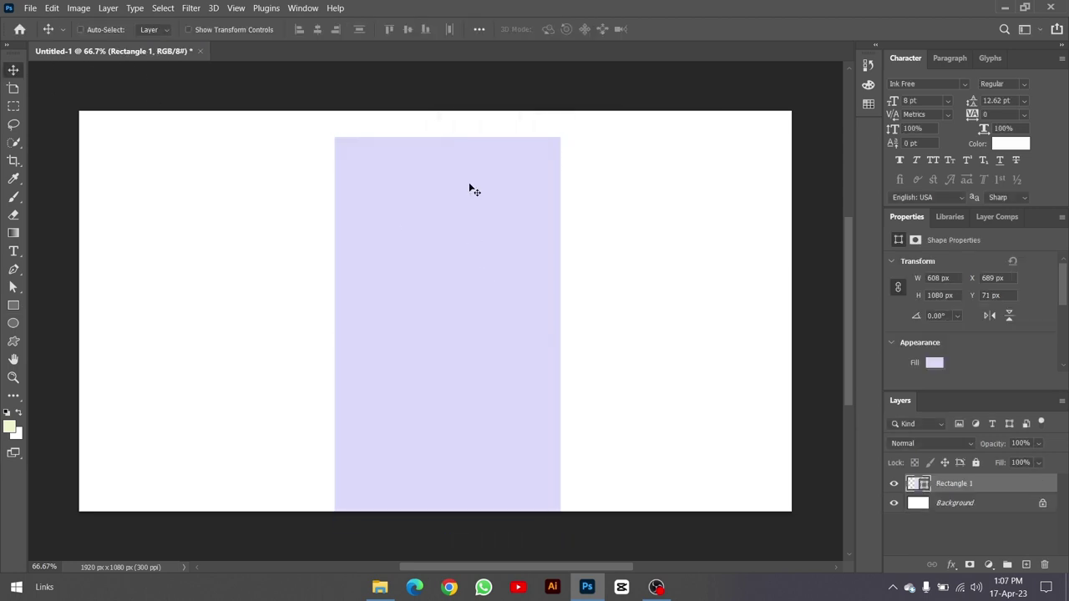
click(944, 504)
click(337, 30)
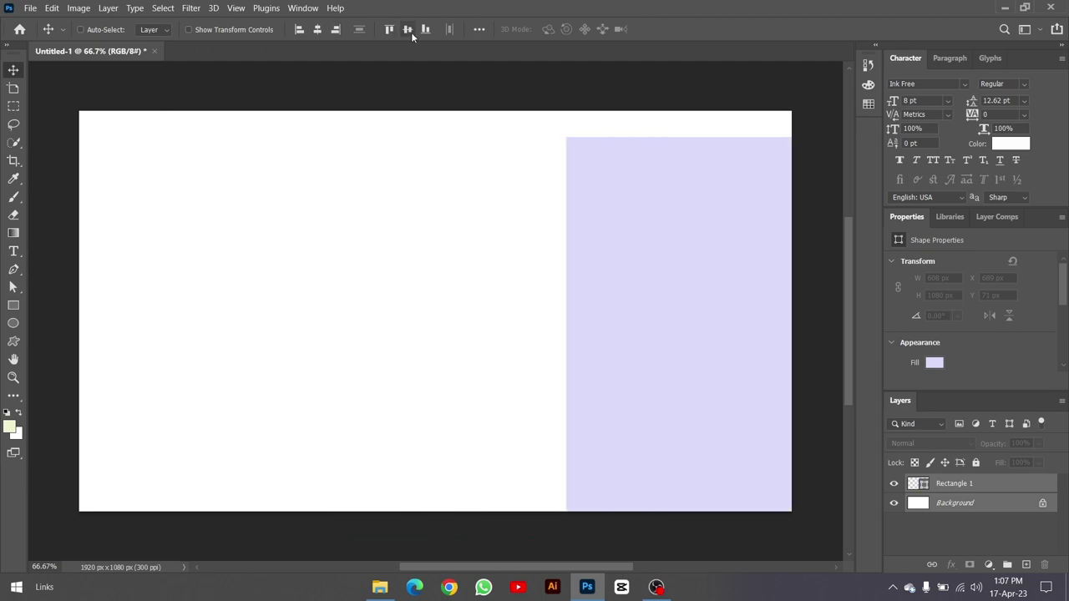
Snap the rectangle to the top edge and set up a Save for Web (Legacy) JPEG export.
click(425, 30)
click(29, 8)
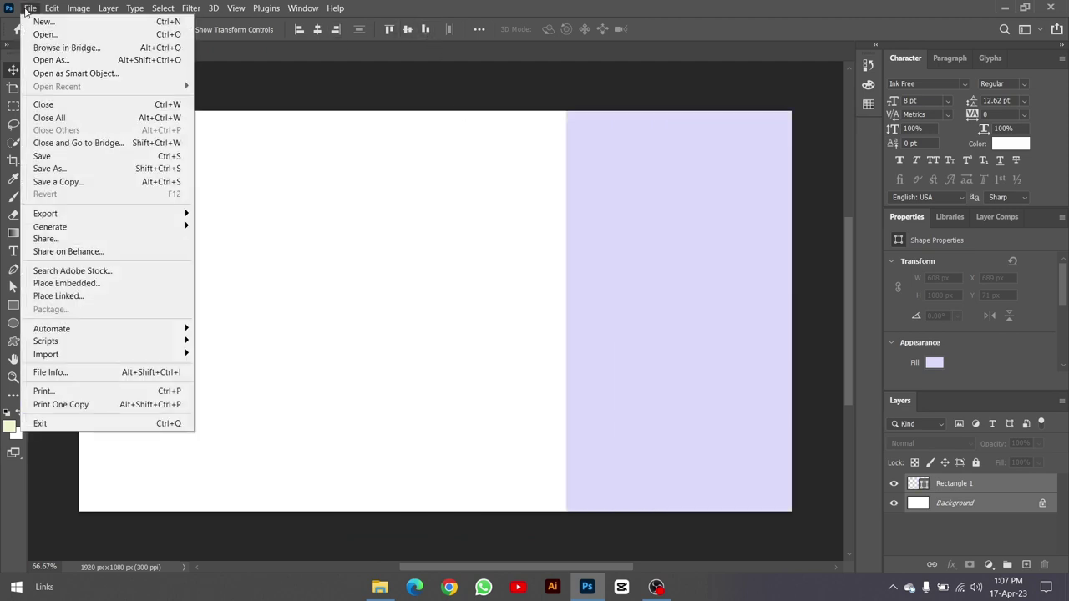
mouse_move(148, 217)
click(284, 266)
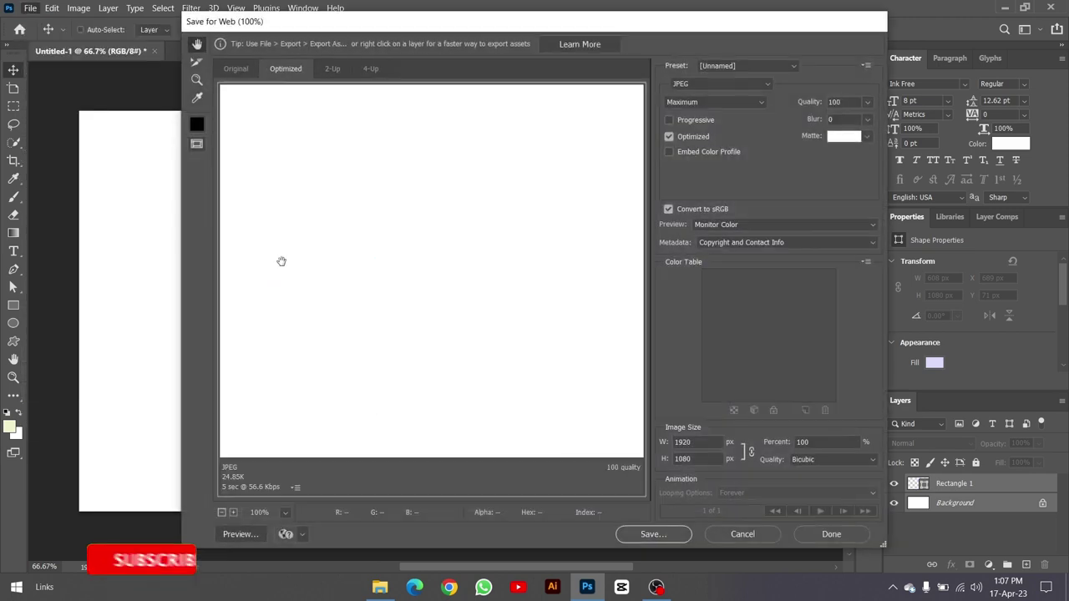
Save the exported JPEG to the Documents folder as the Wallpaper-for-shorts file.
click(660, 532)
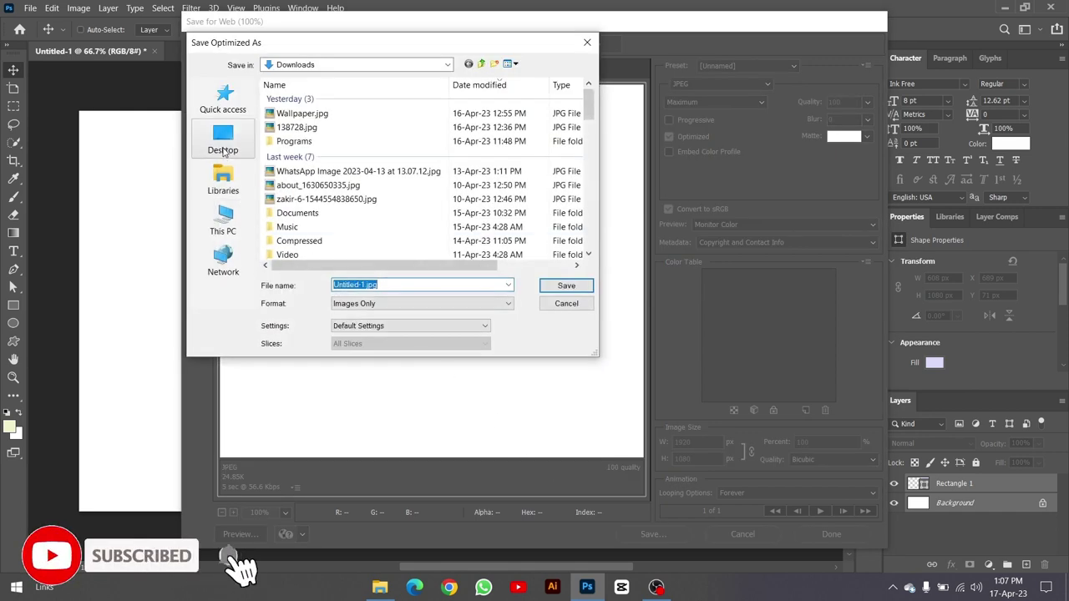
click(223, 104)
click(343, 156)
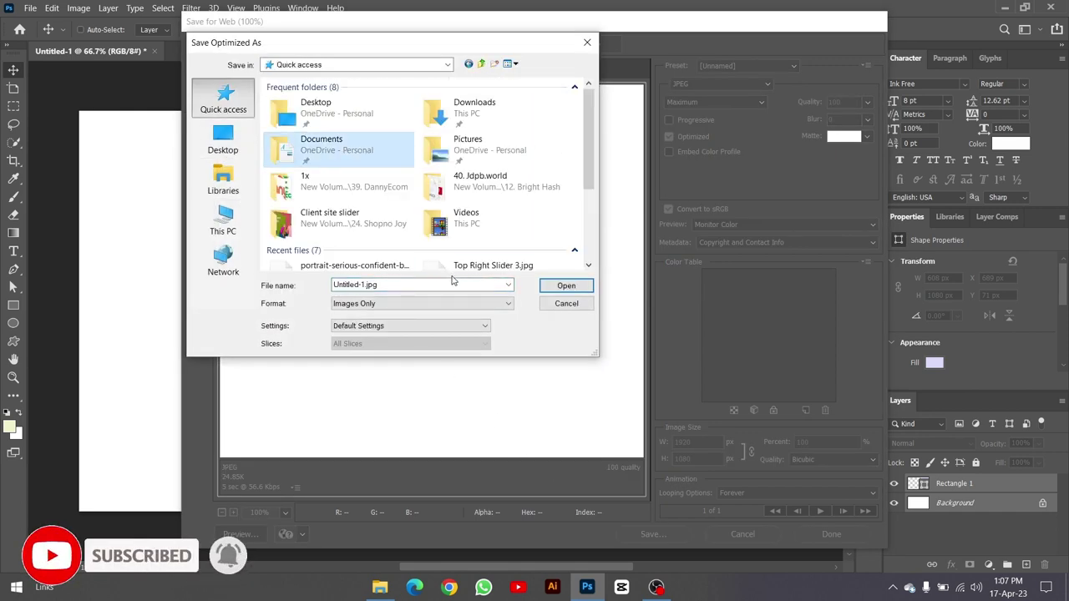
double_click(357, 157)
triple_click(389, 285)
text(W)
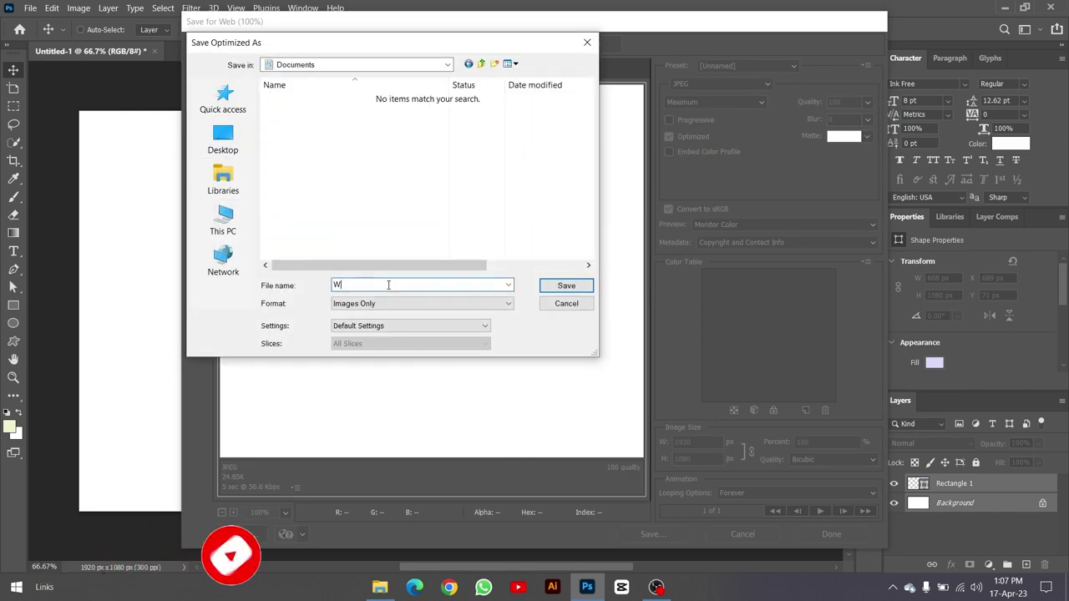
text(allpaper for shop)
key(Return)
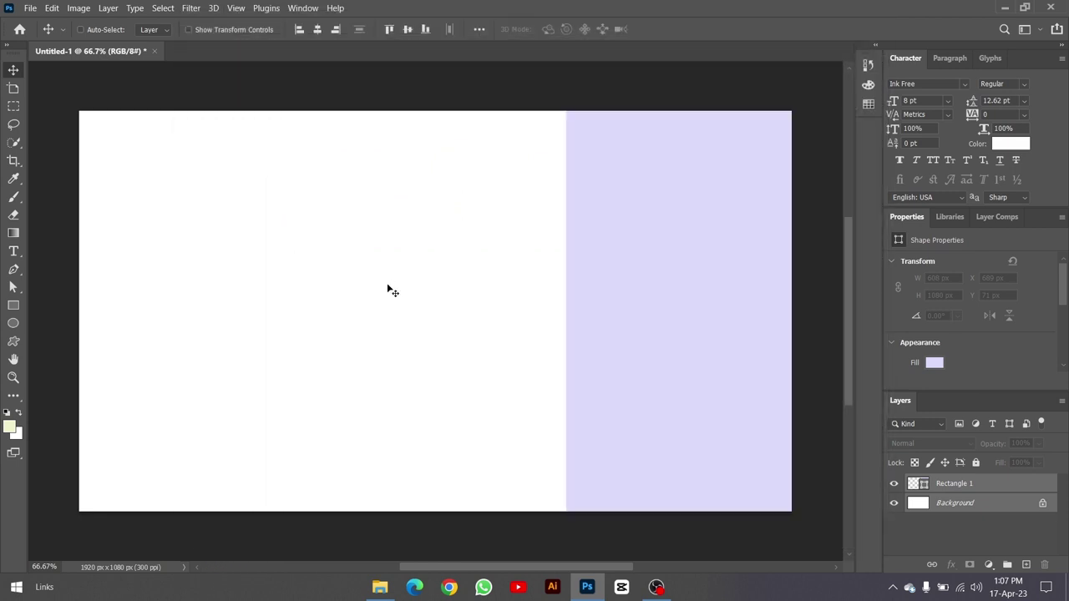
Close the document without saving and set Wallpaper-for-shorts.jpg from Documents as desktop background.
click(155, 51)
click(573, 233)
click(380, 588)
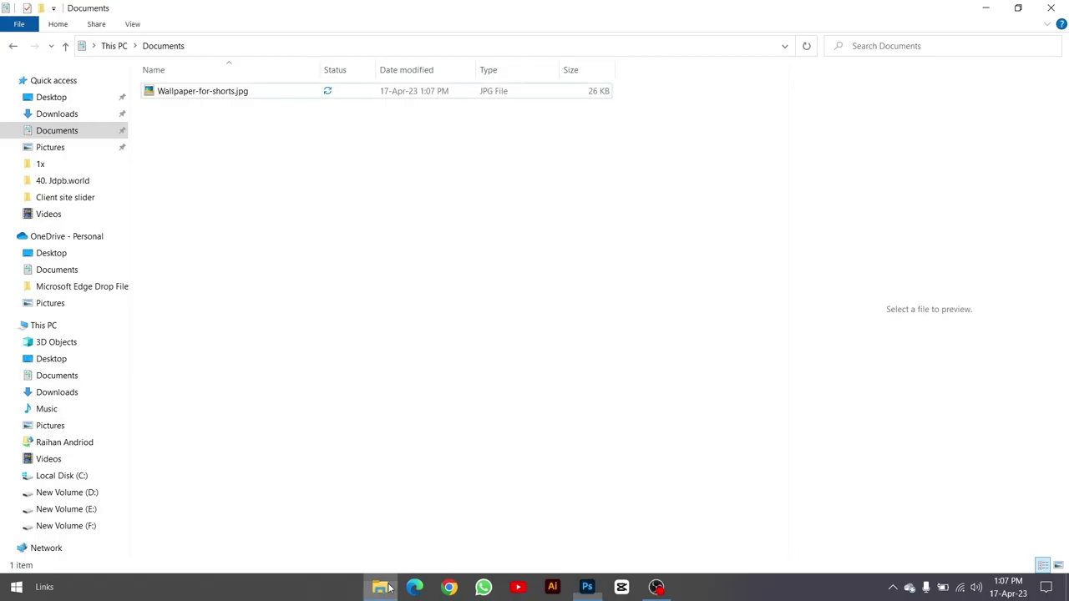
click(193, 93)
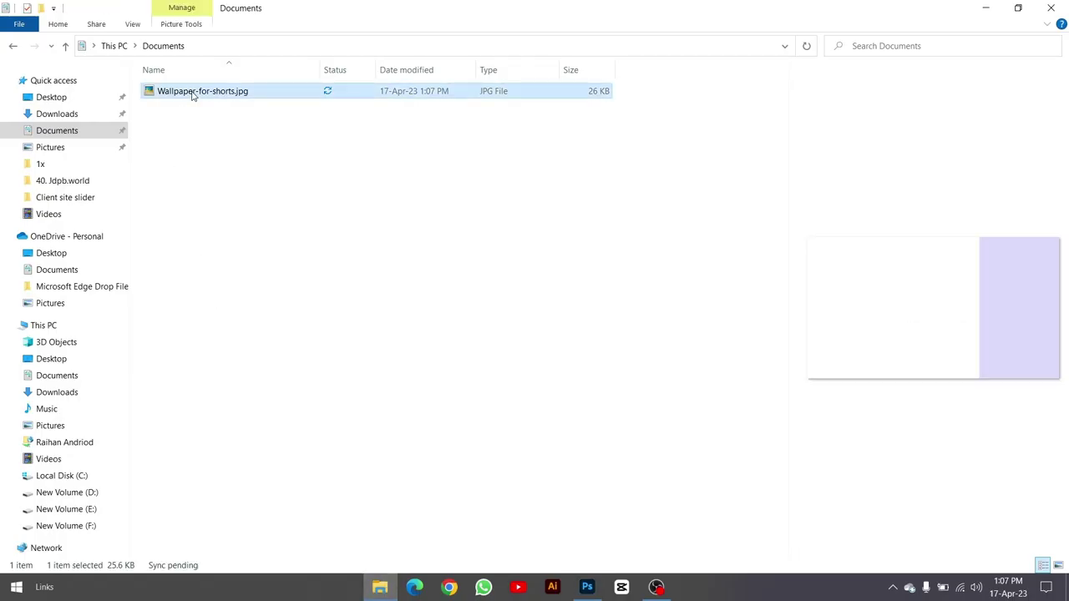
right_click(191, 91)
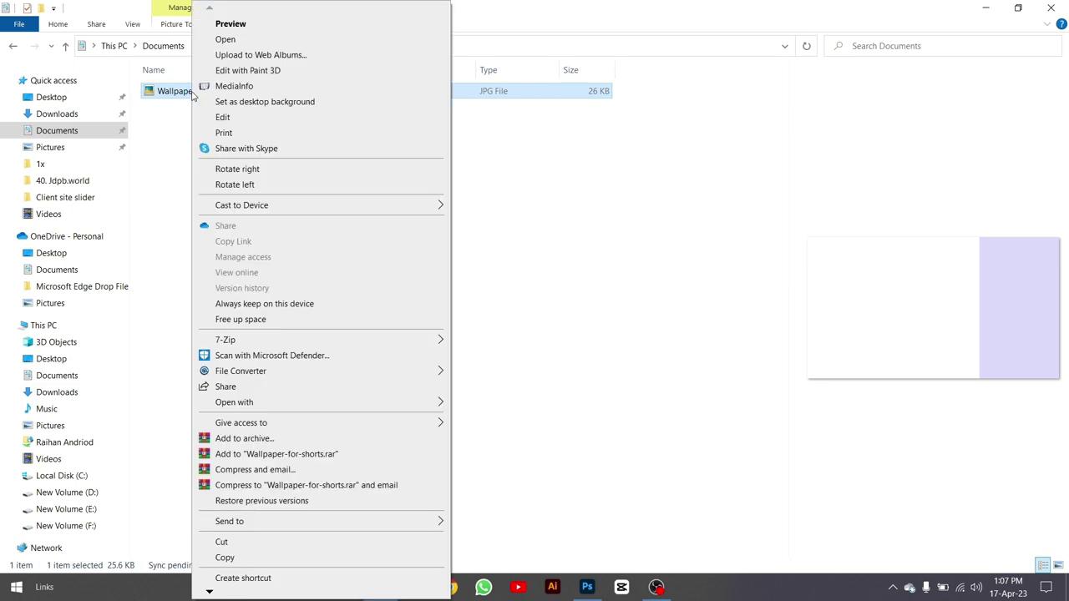
click(283, 102)
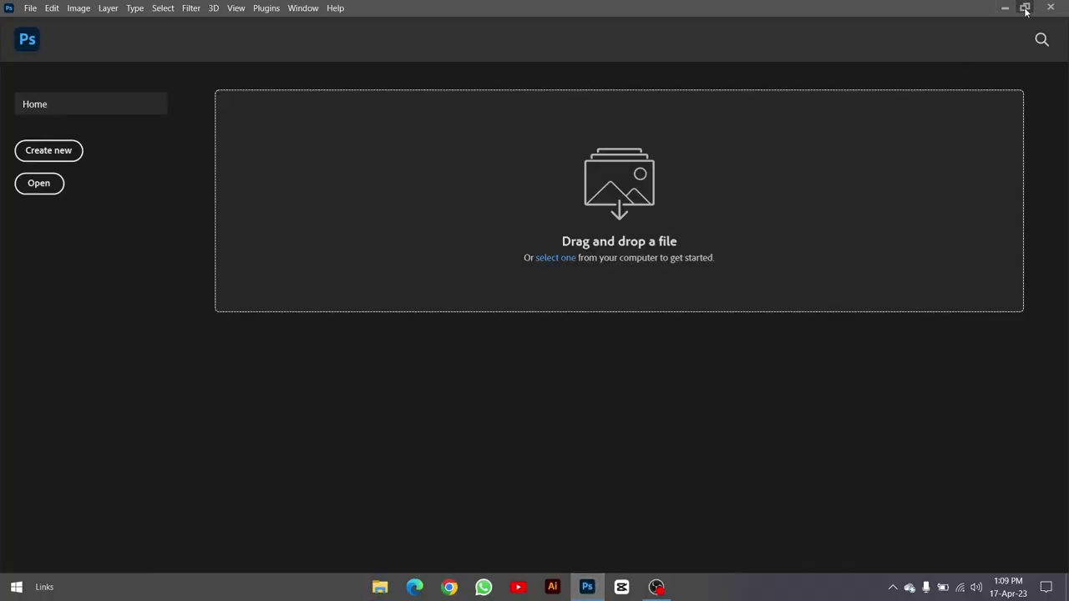
Restore the Photoshop window, move it right and narrow it into a right-side panel.
click(1025, 10)
drag(594, 15, 865, 17)
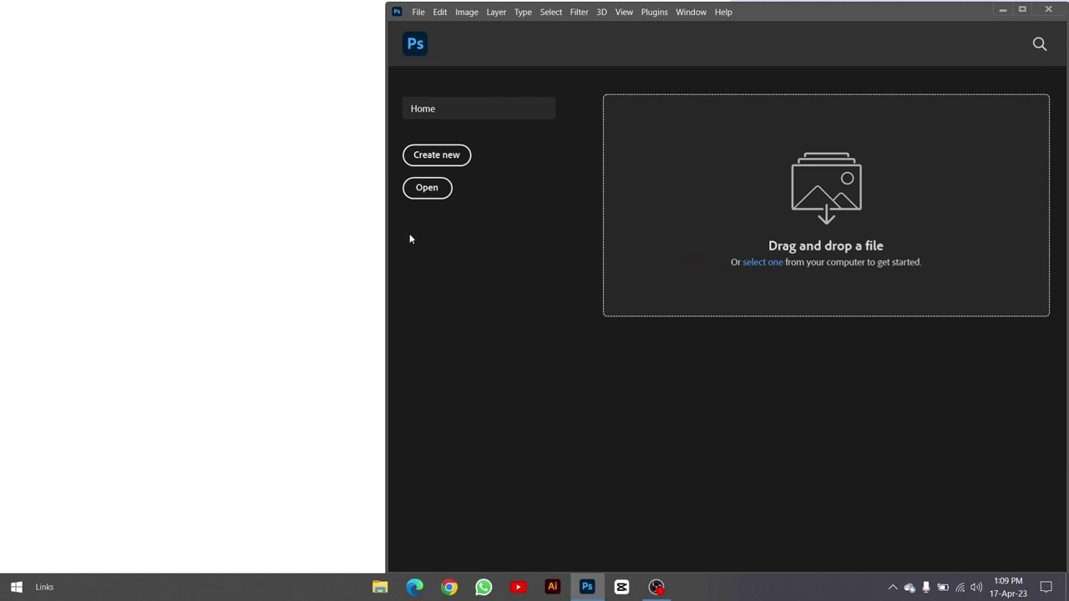
drag(387, 231, 731, 219)
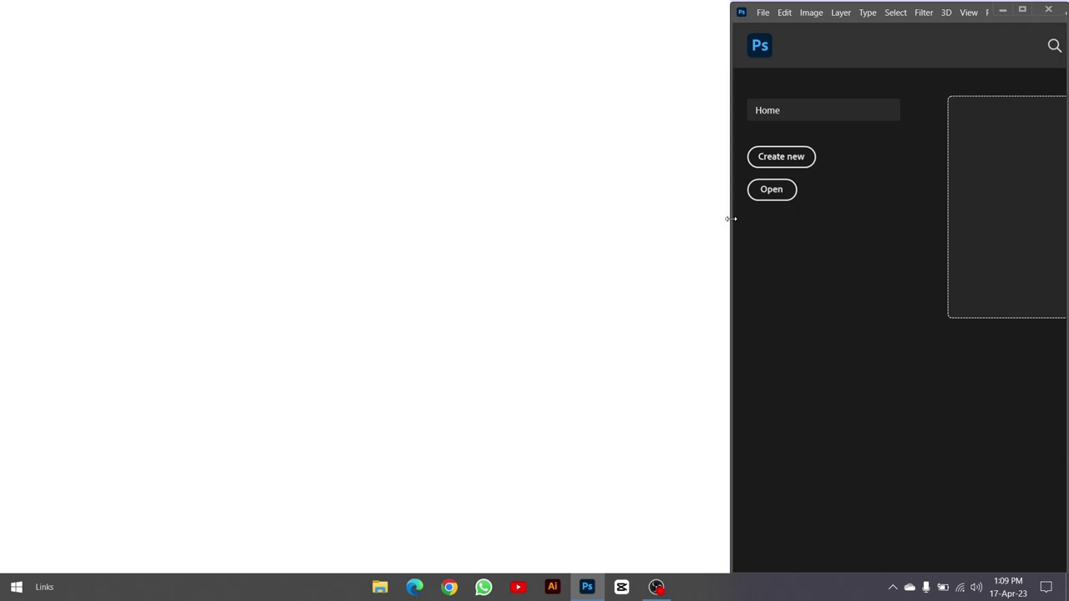
Create a new 1080×1080 px document from the recent preset.
click(780, 158)
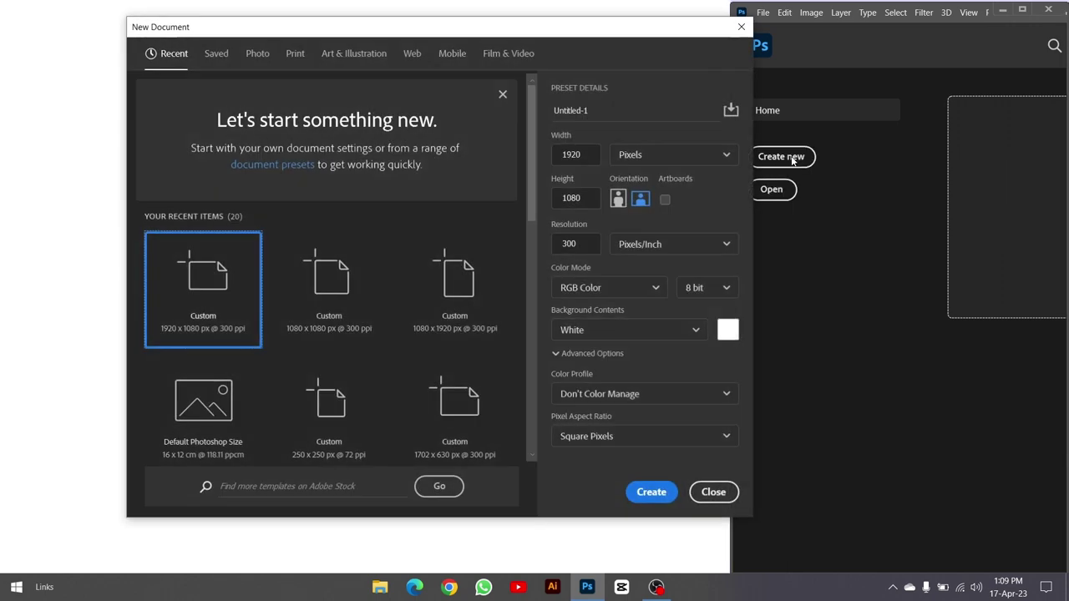
click(349, 285)
double_click(565, 155)
double_click(587, 199)
click(651, 492)
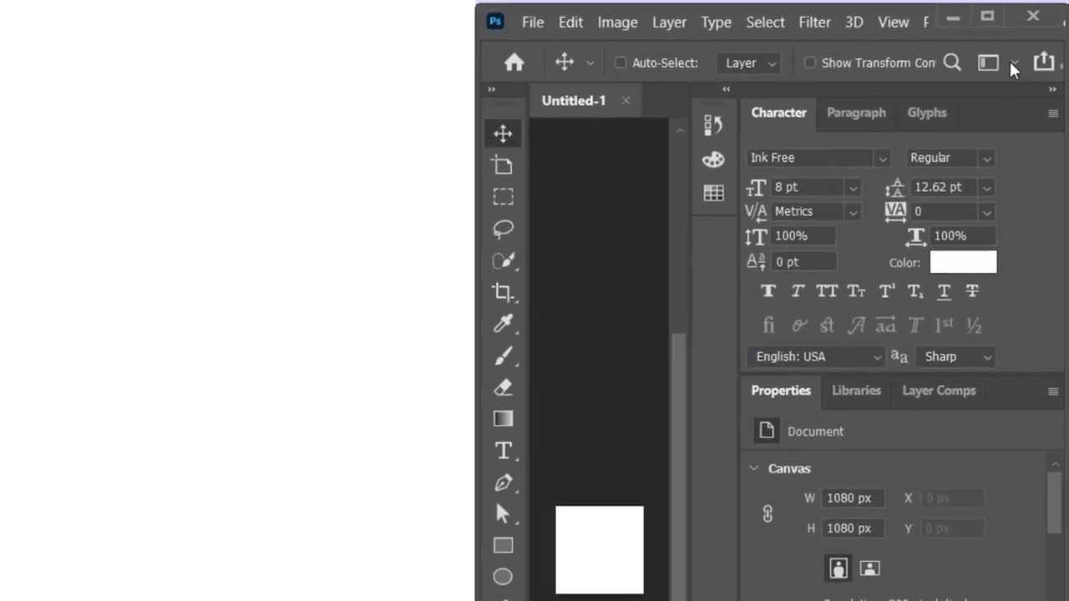
Save the current panel layout as a new workspace named 'For Shorts'.
click(1017, 60)
click(945, 234)
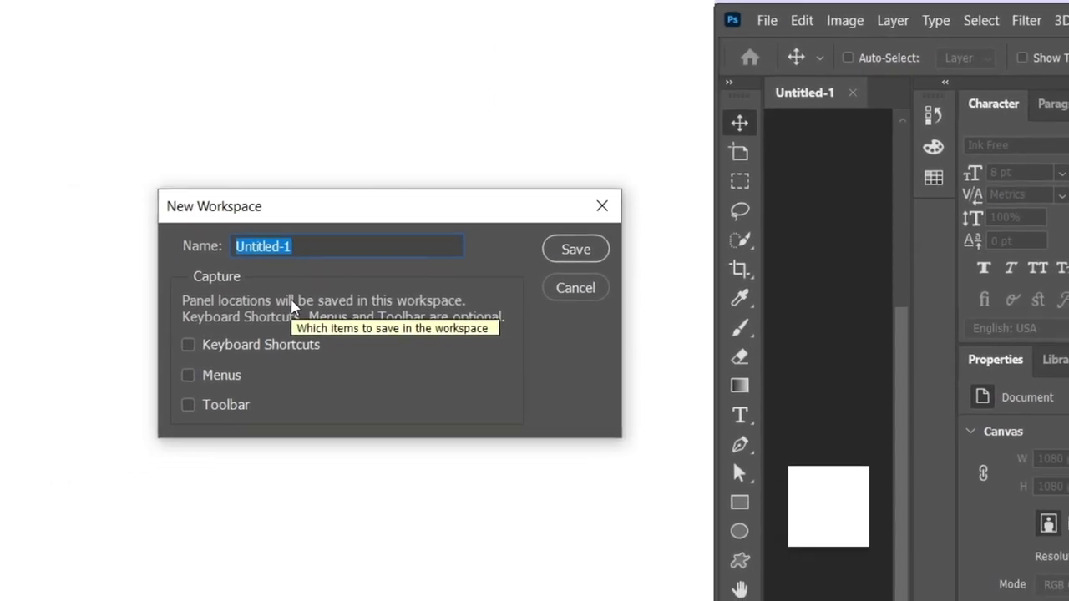
text(For Shorts)
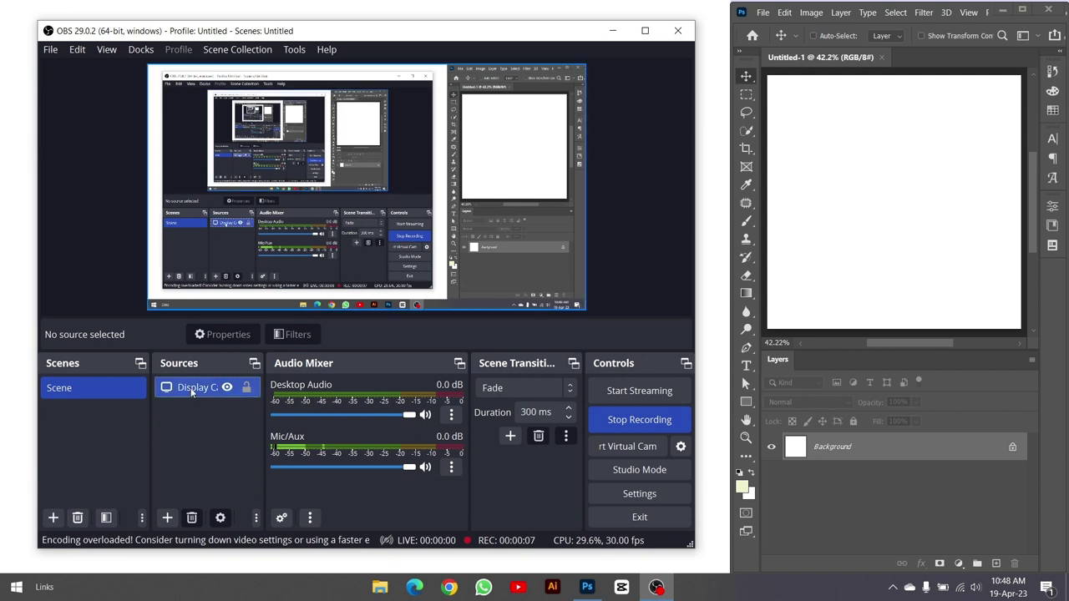
Dismiss the OBS Sources menu and minimize OBS Studio.
click(167, 518)
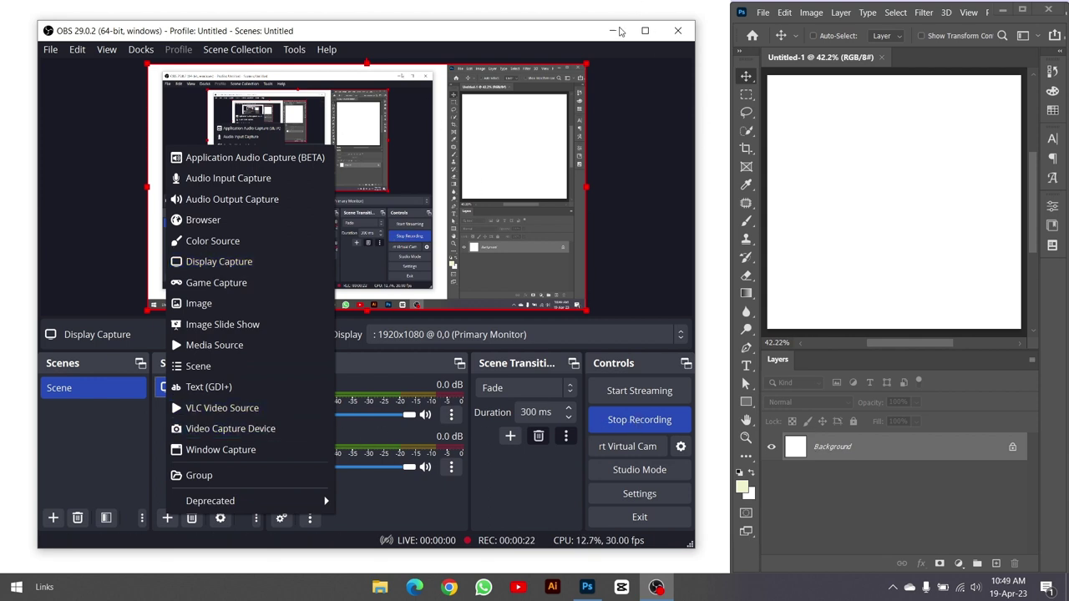
click(614, 33)
click(614, 34)
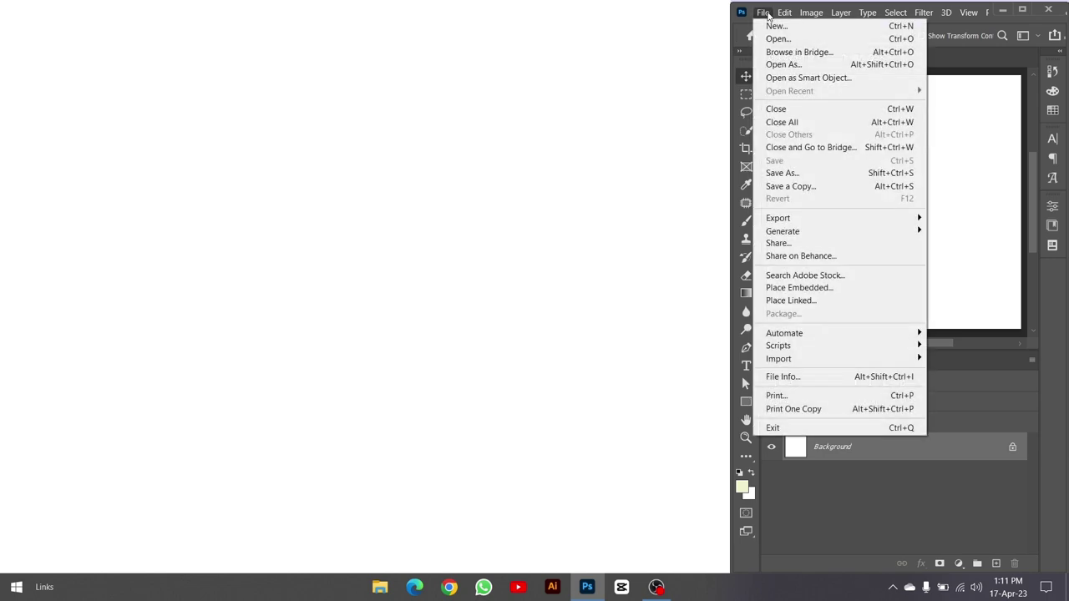
Place the businessman portrait JPG as an embedded image on the canvas.
click(797, 287)
scroll(890, 275, down, 5)
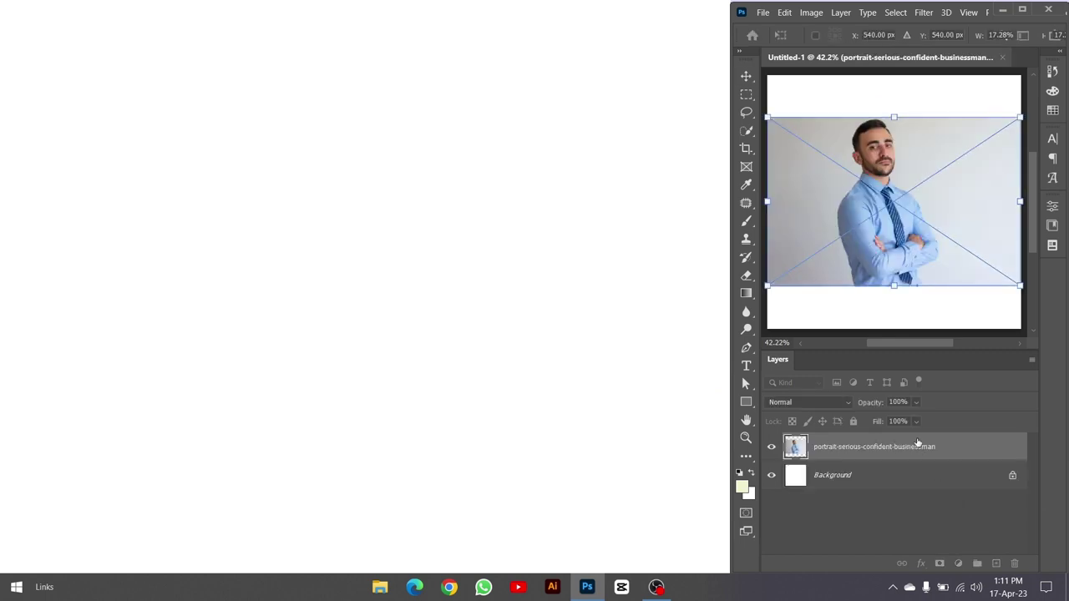
click(746, 77)
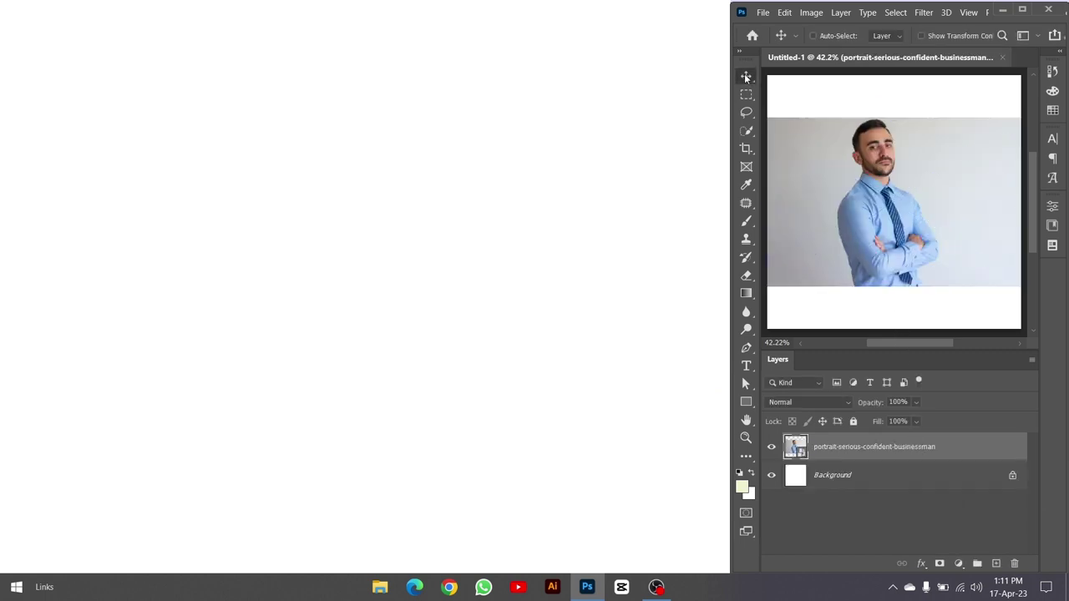
Mask the man out of his background with Select Subject and move him down-left.
click(895, 12)
click(919, 170)
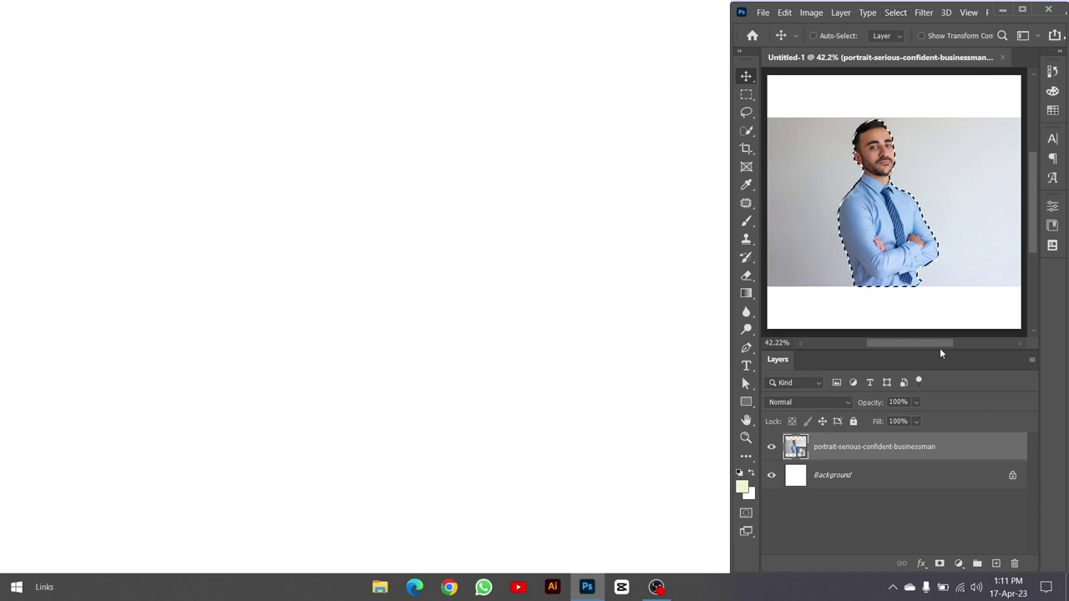
click(939, 564)
drag(895, 242, 869, 286)
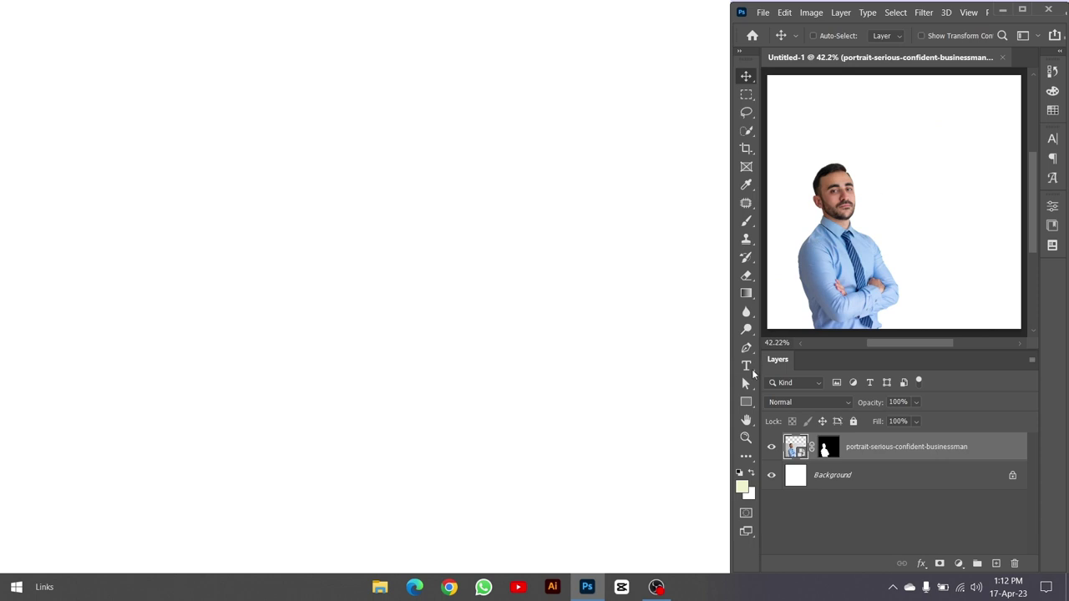
Start a text box above the man in Alfa Slab One with light pink ffb3b3 colour.
click(747, 366)
click(847, 147)
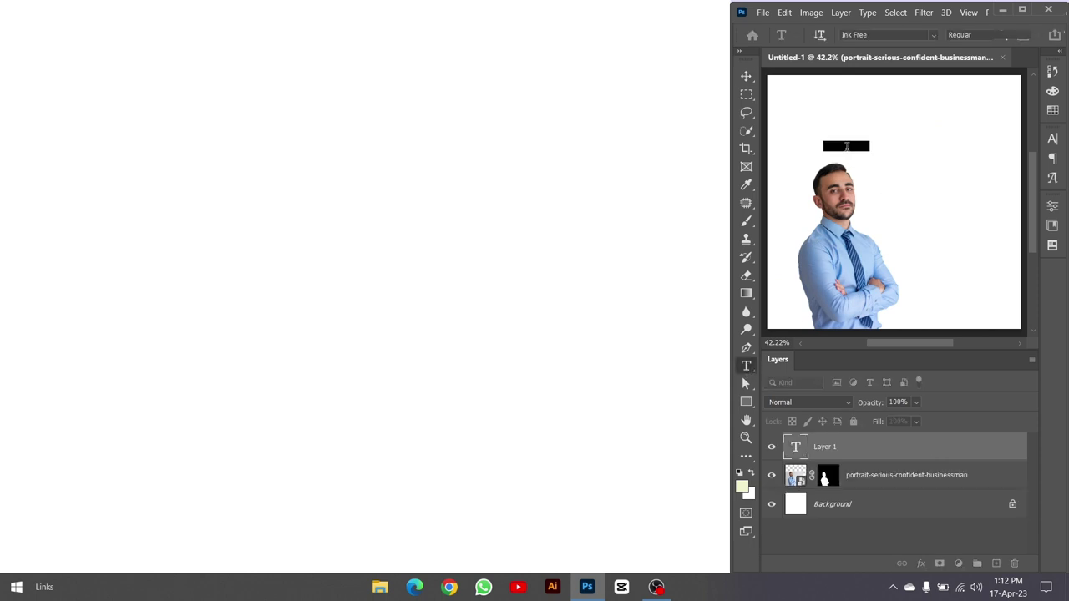
click(1054, 139)
click(970, 158)
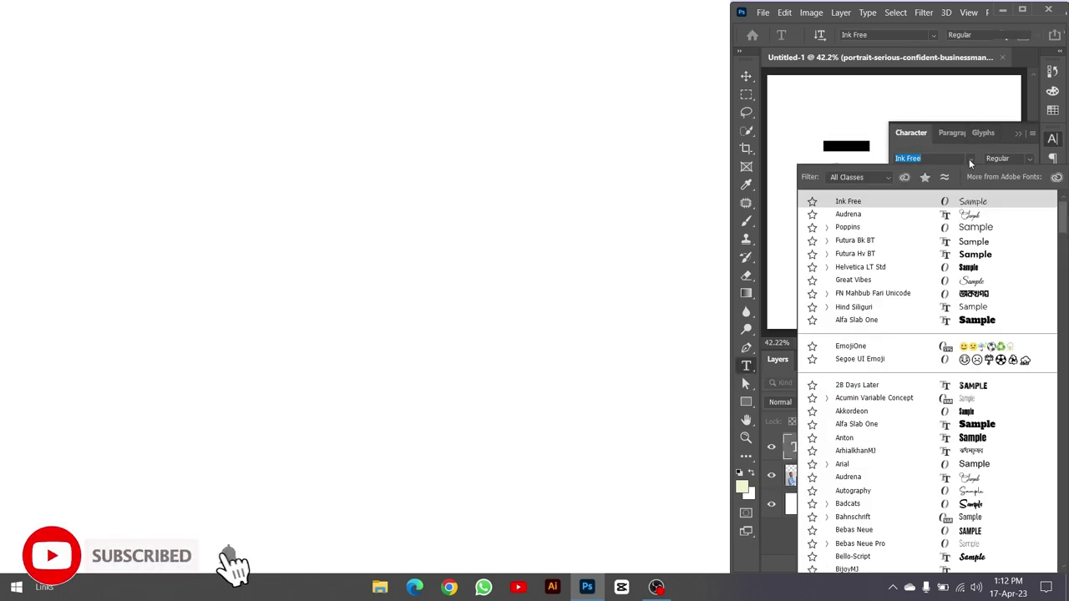
click(899, 426)
click(1016, 218)
click(752, 165)
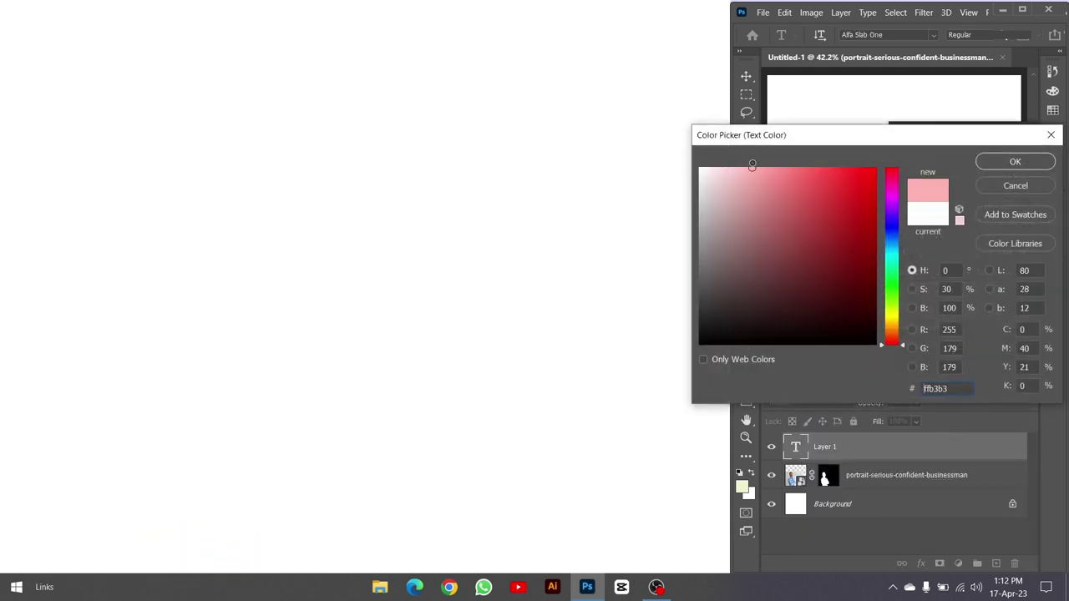
click(1016, 162)
click(1019, 133)
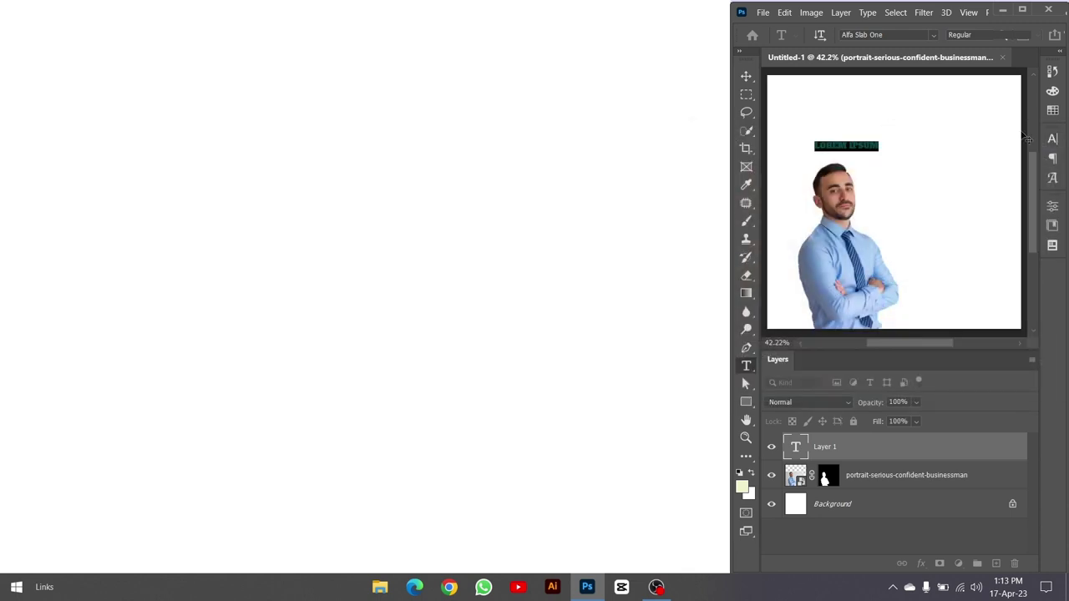
Replace the placeholder with 'TEXT BEHIN MAN', breaking it onto two lines before MAN.
key(BackSpace)
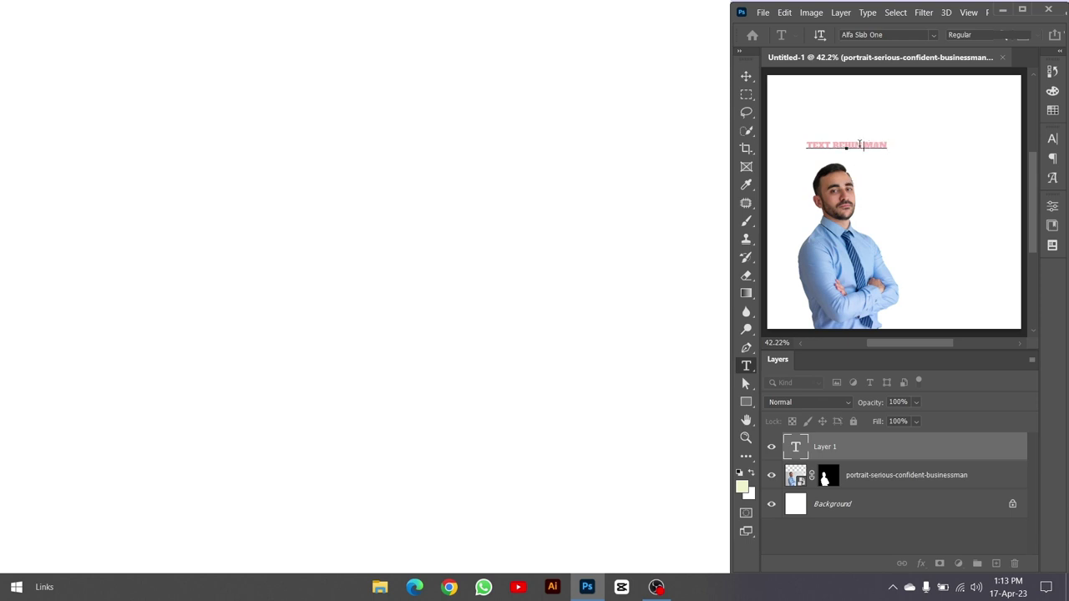
click(869, 146)
key(Return)
Commit the text and scale it up across the canvas over the man.
key(ctrl+Return)
key(ctrl+t)
drag(875, 161, 1003, 219)
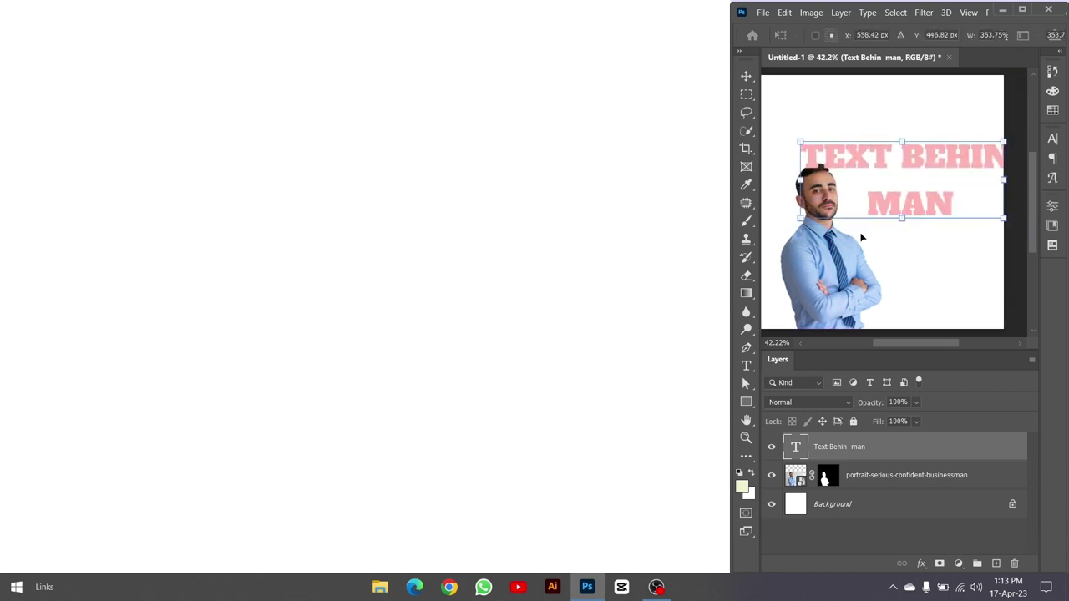
drag(862, 238, 843, 242)
click(746, 76)
Put the text layer behind the portrait, slant it upward to the right, and close Photoshop.
drag(898, 443, 895, 483)
drag(887, 249, 887, 284)
key(ctrl+t)
drag(977, 264, 893, 226)
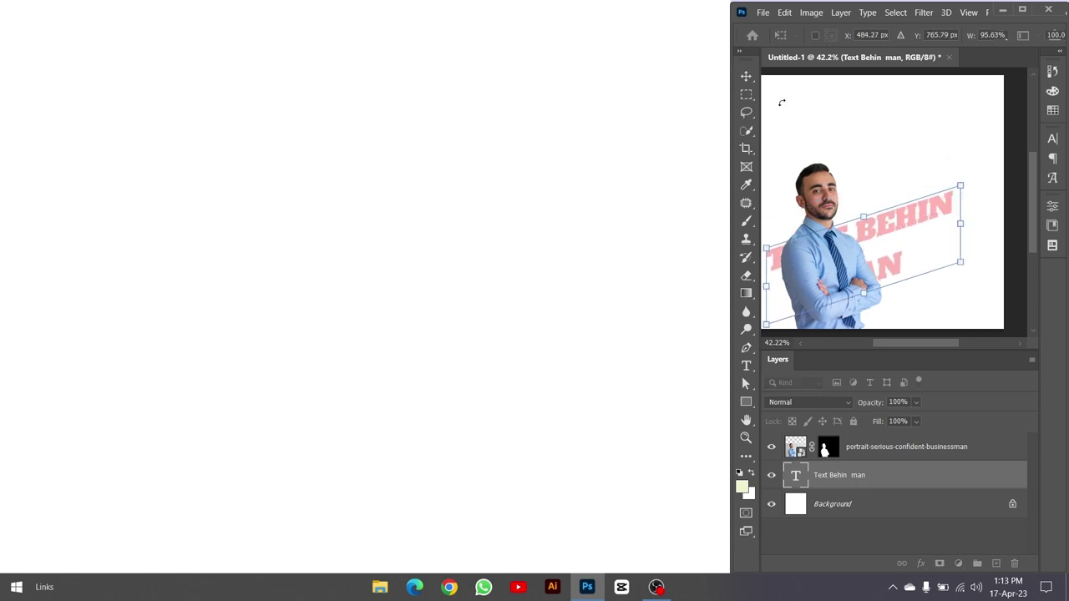
click(746, 76)
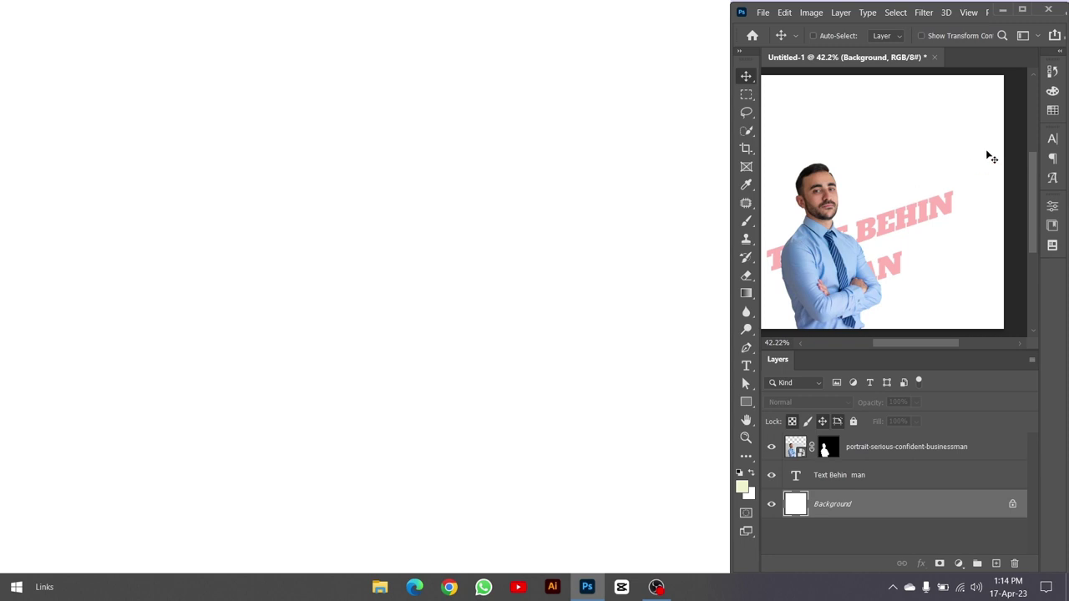
click(1052, 11)
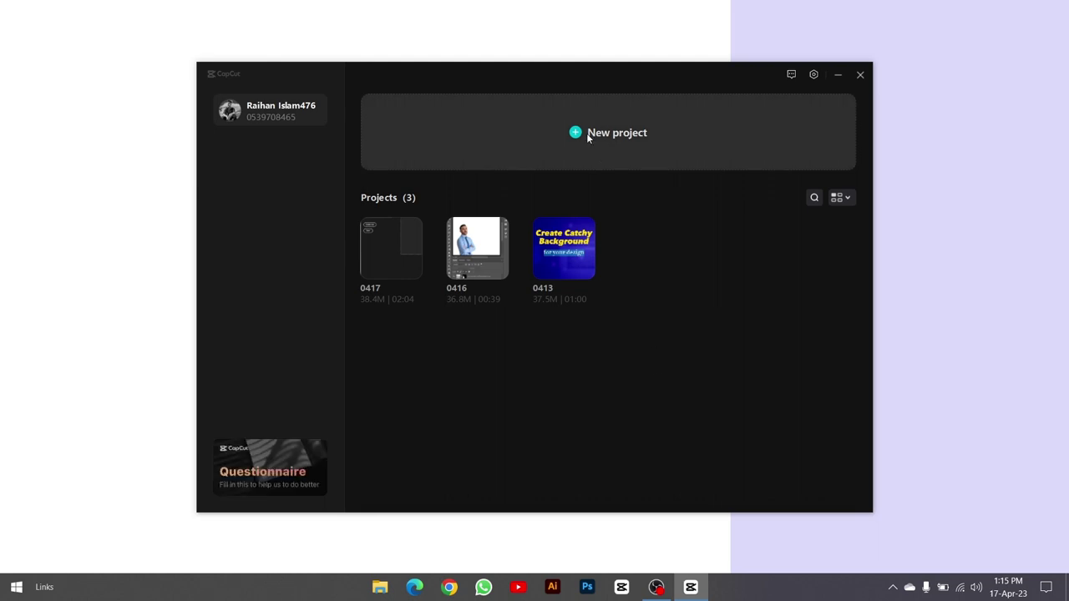
Start a new CapCut project, import Creating Shorts.mkv and place it on the timeline.
click(587, 136)
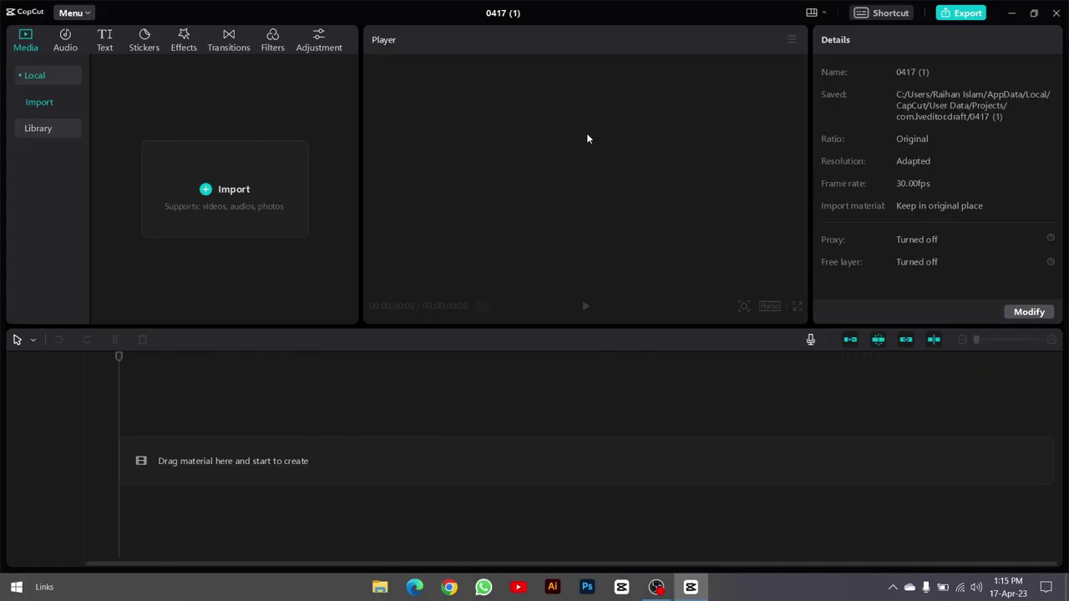
click(258, 191)
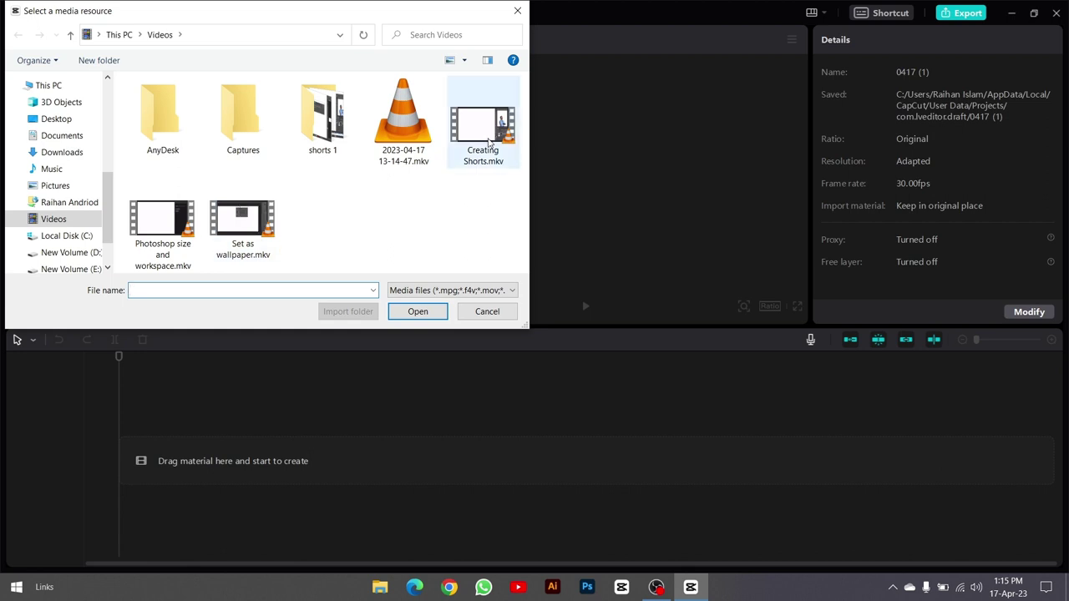
click(484, 133)
click(417, 311)
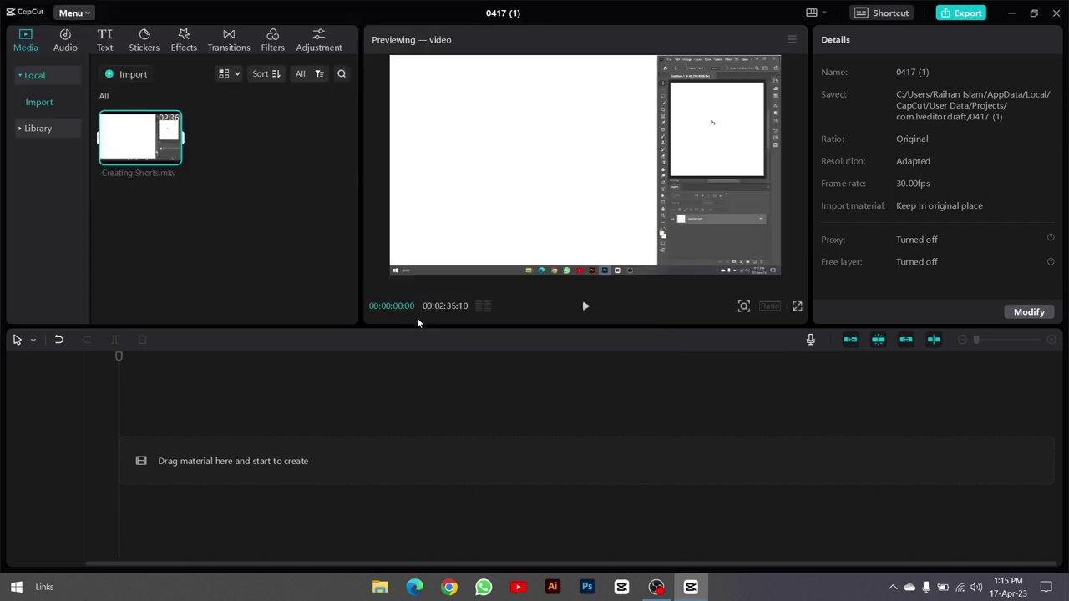
drag(163, 150, 115, 472)
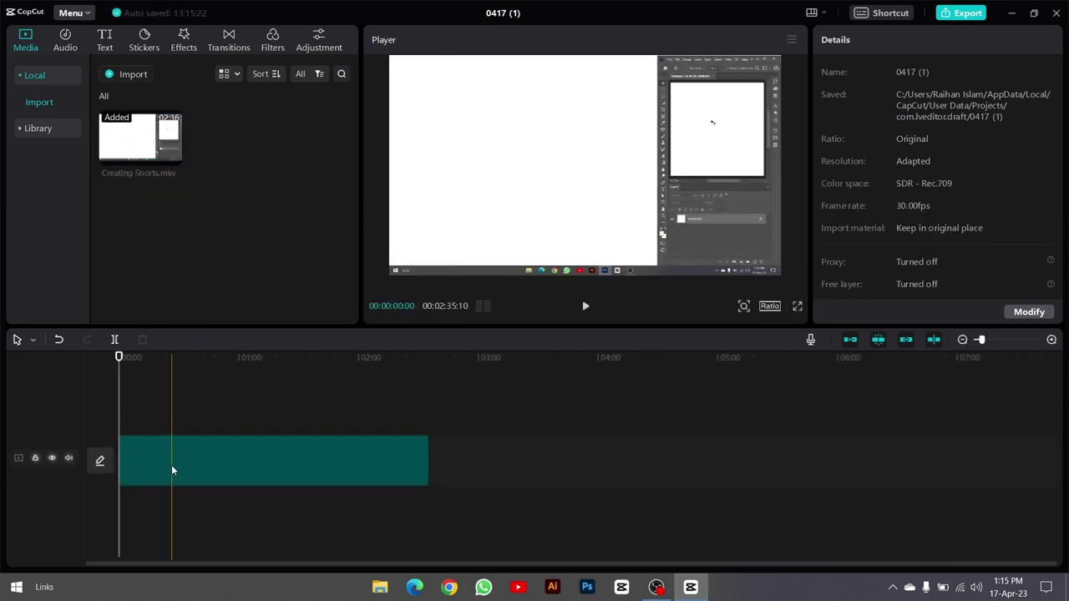
Crop the Creating Shorts.mkv clip, trimming the left side and bottom to frame only Photoshop.
right_click(241, 461)
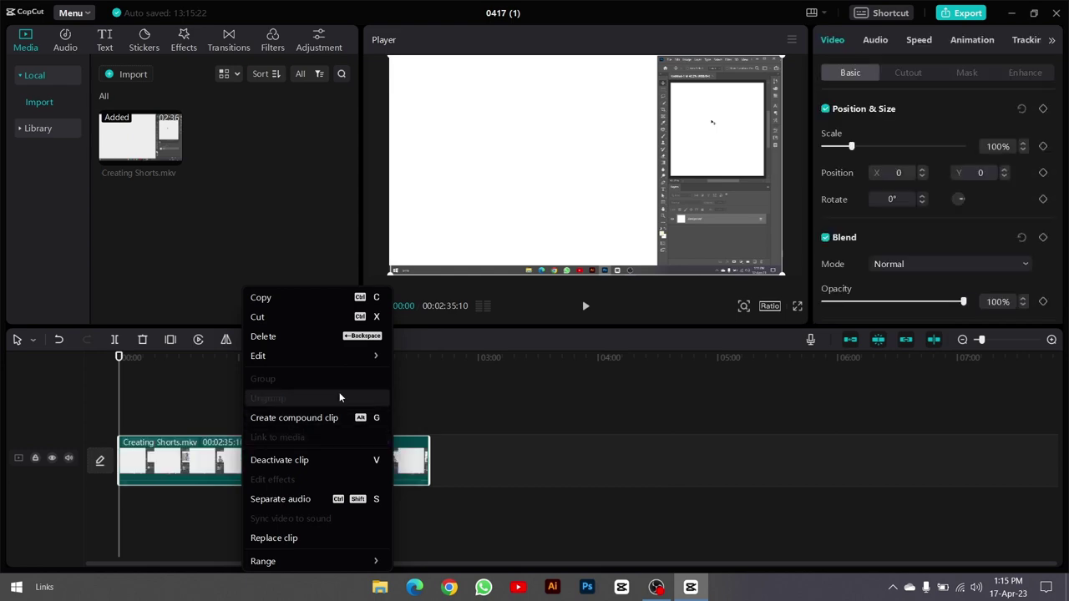
mouse_move(356, 361)
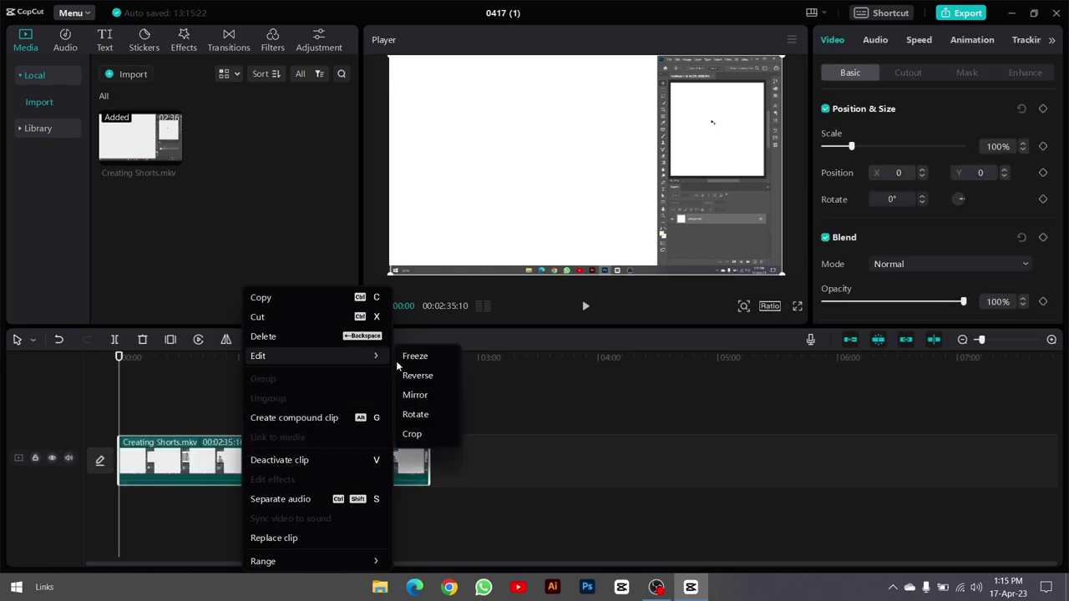
click(413, 433)
drag(249, 281, 635, 288)
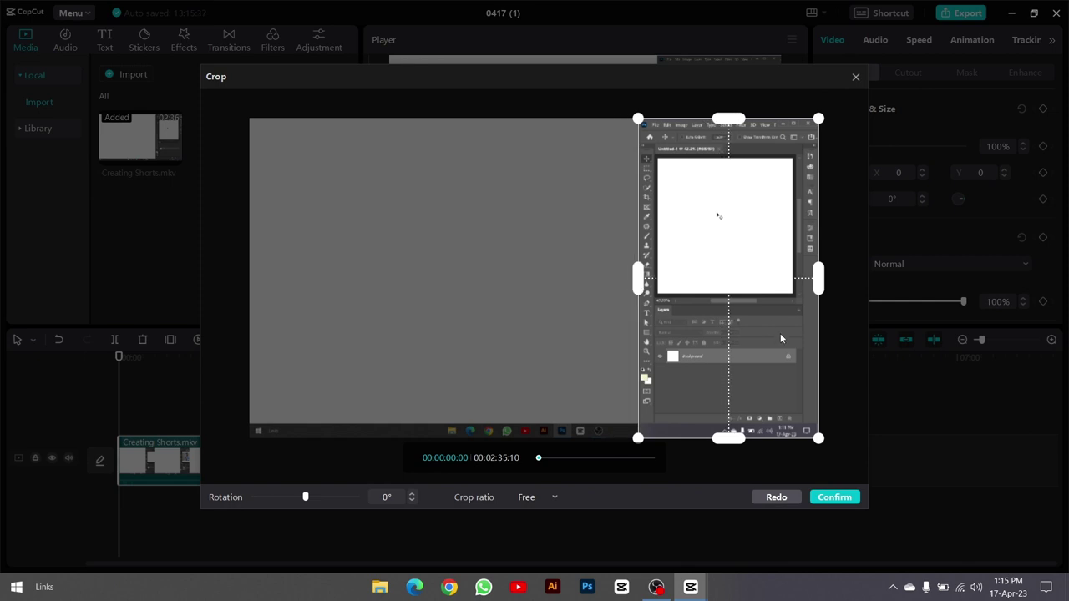
drag(739, 431, 738, 421)
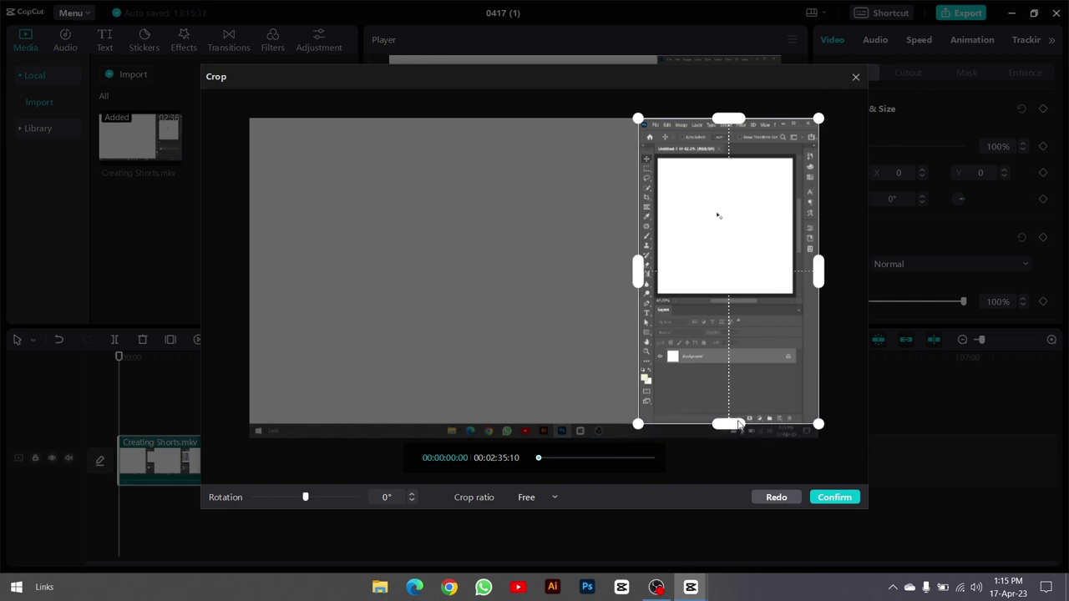
click(849, 501)
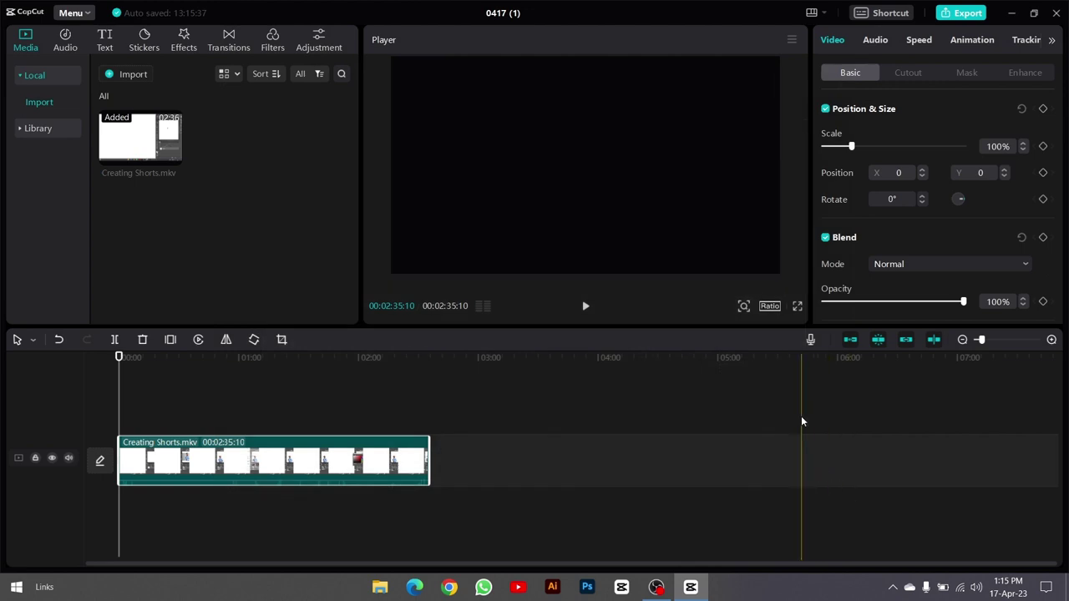
Set the project canvas aspect ratio to 9:16.
click(769, 306)
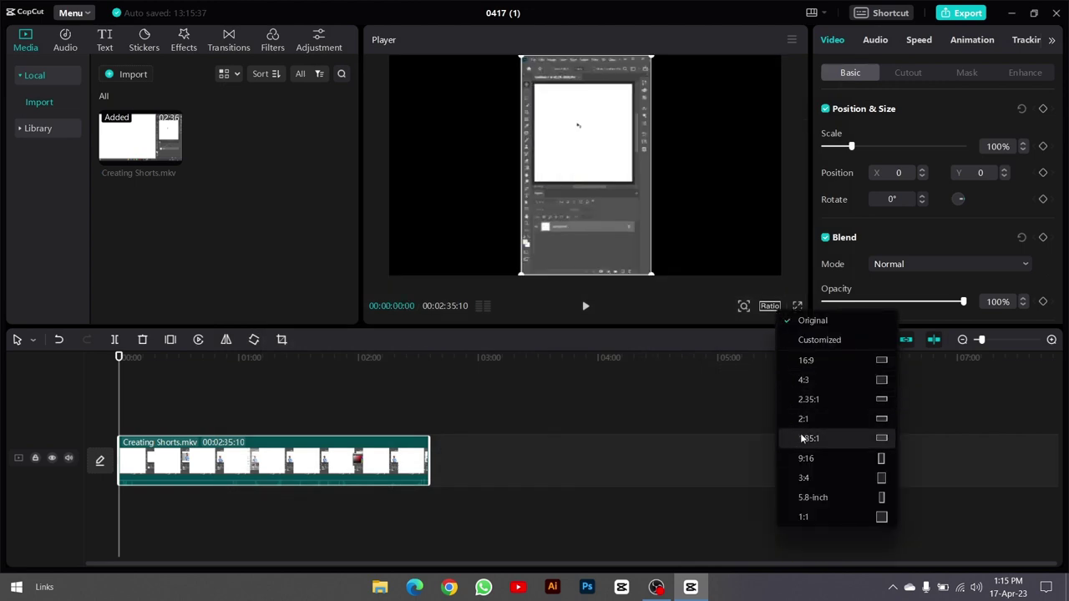
click(805, 458)
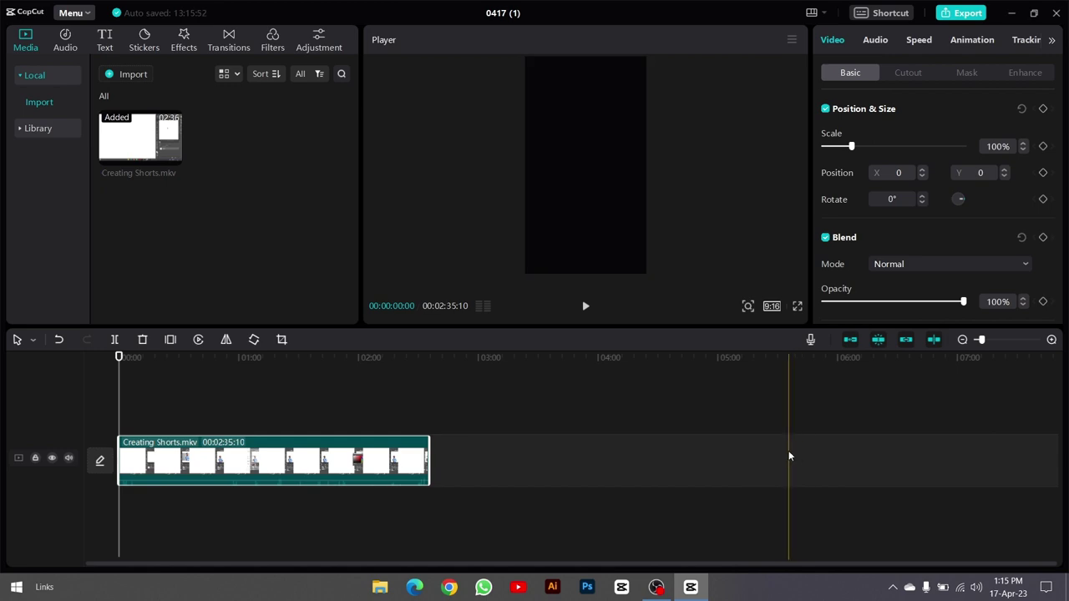